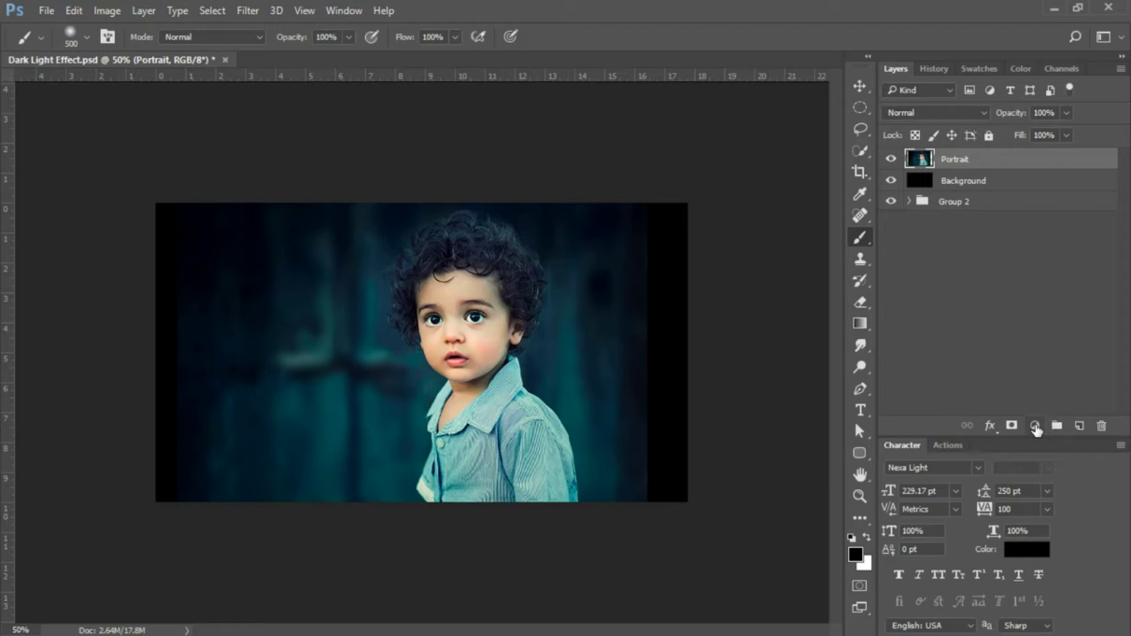
- Add a Color Lookup adjustment layer using the FoggyNight.3DL look
{"action": "left_click", "coordinate": [1035, 427]}
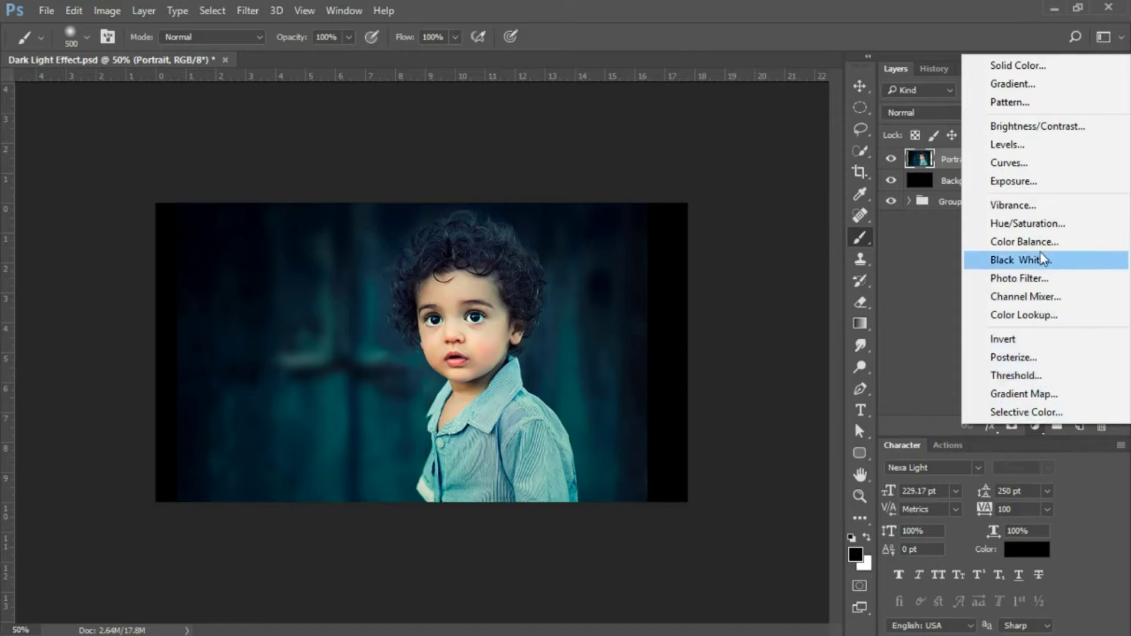
{"action": "left_click", "coordinate": [1038, 321]}
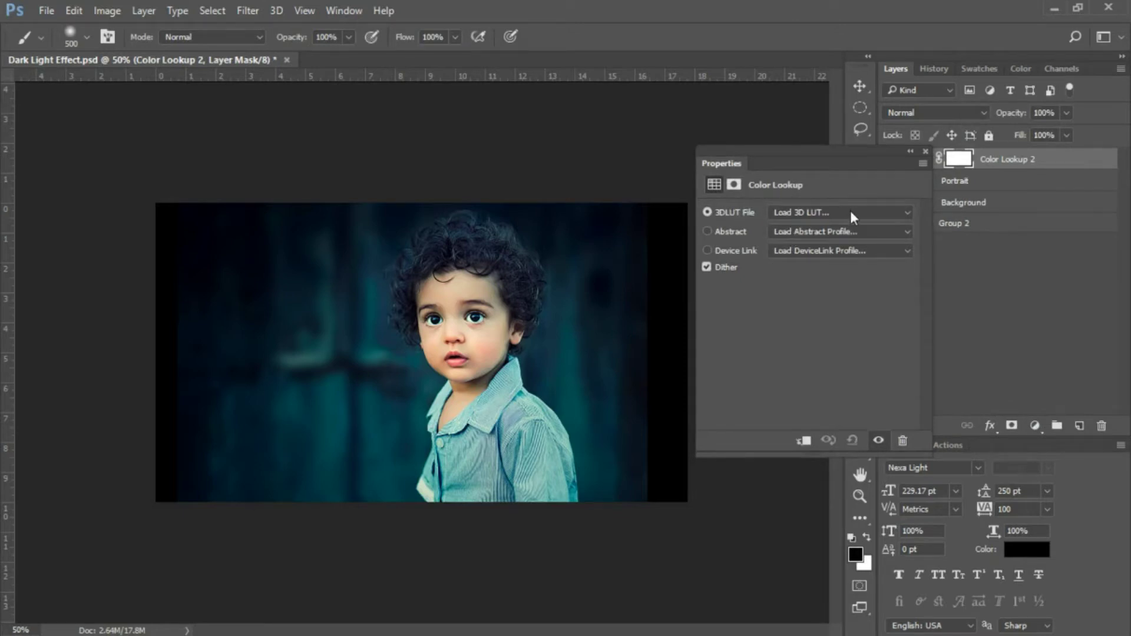
{"action": "left_click", "coordinate": [909, 211]}
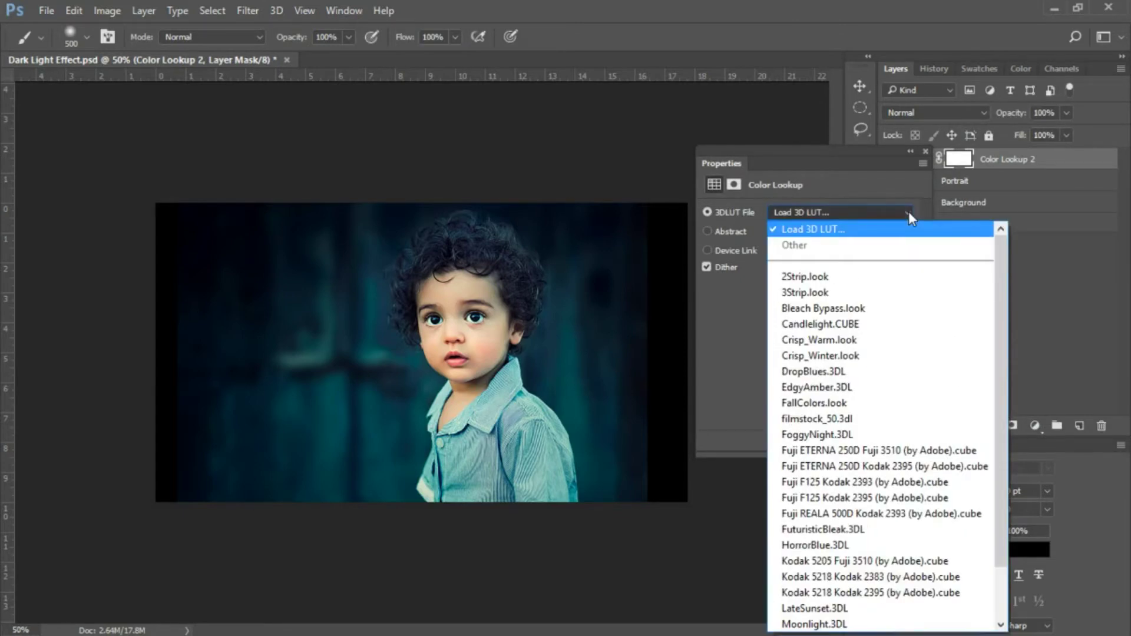
{"action": "left_click", "coordinate": [858, 437]}
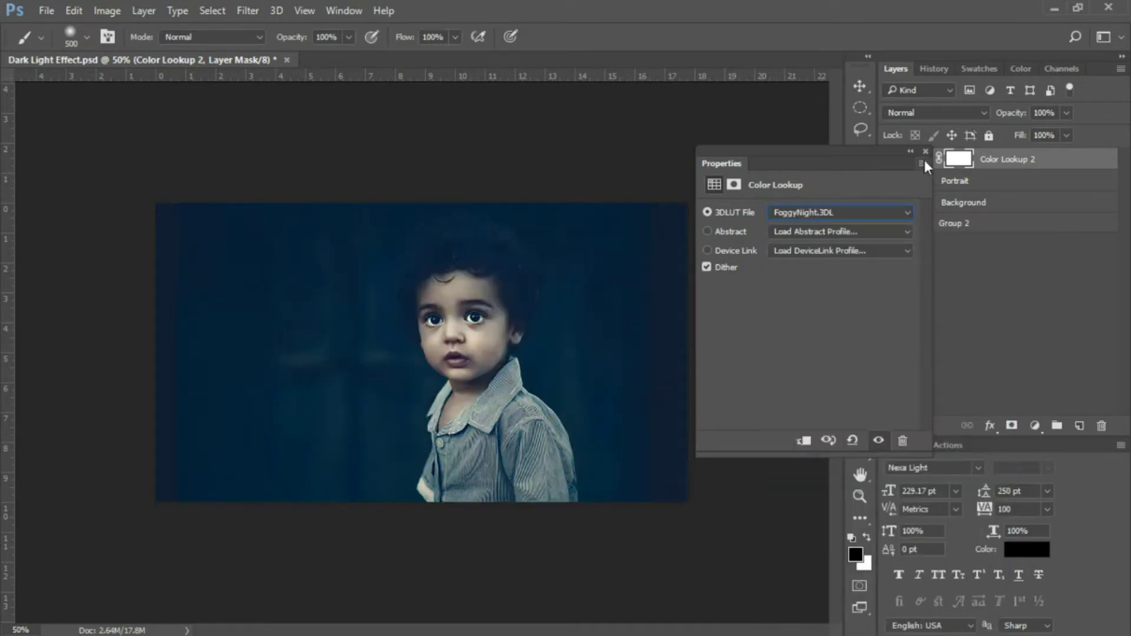
{"action": "left_click", "coordinate": [925, 152]}
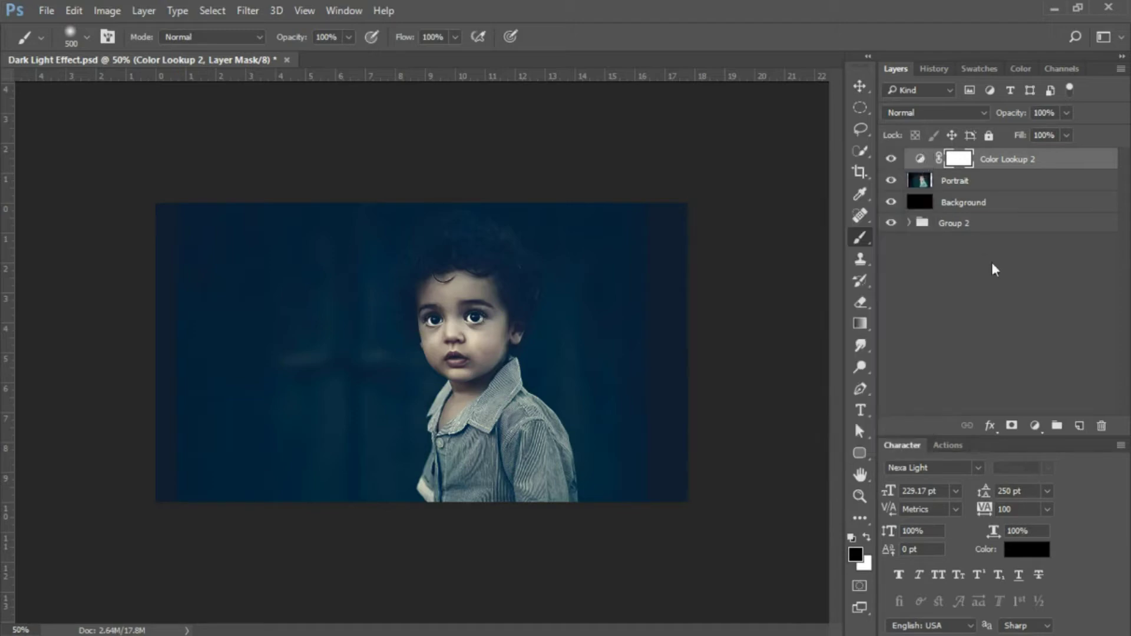
- Add a Gradient Map using the Sepia 2 preset, with its second colour stop moved right
{"action": "left_click", "coordinate": [1035, 426]}
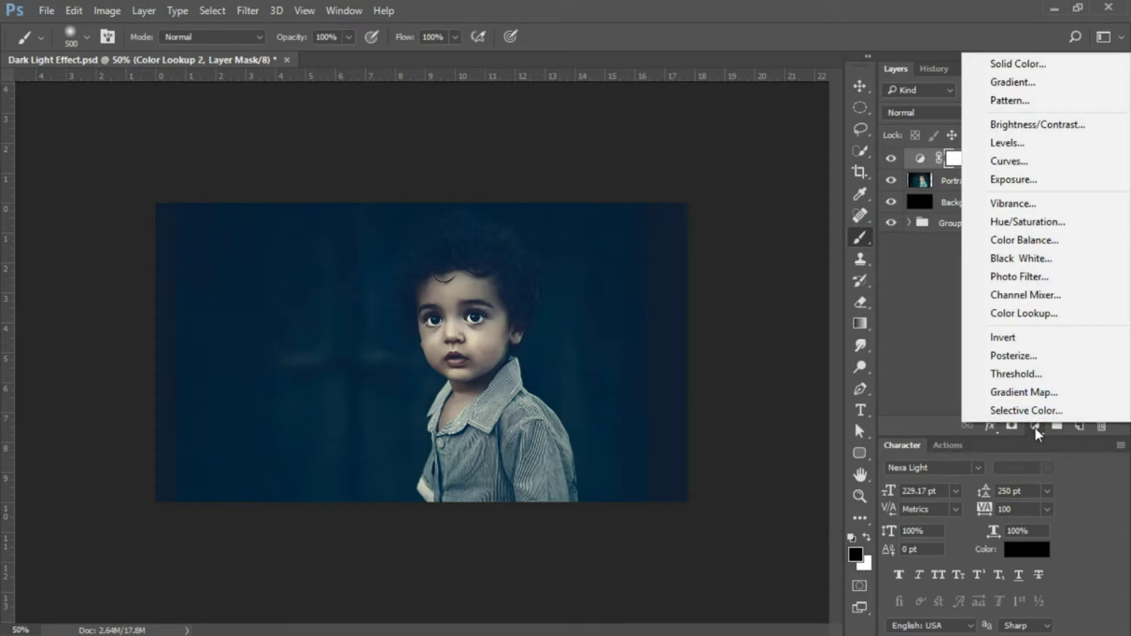
{"action": "left_click", "coordinate": [1022, 394]}
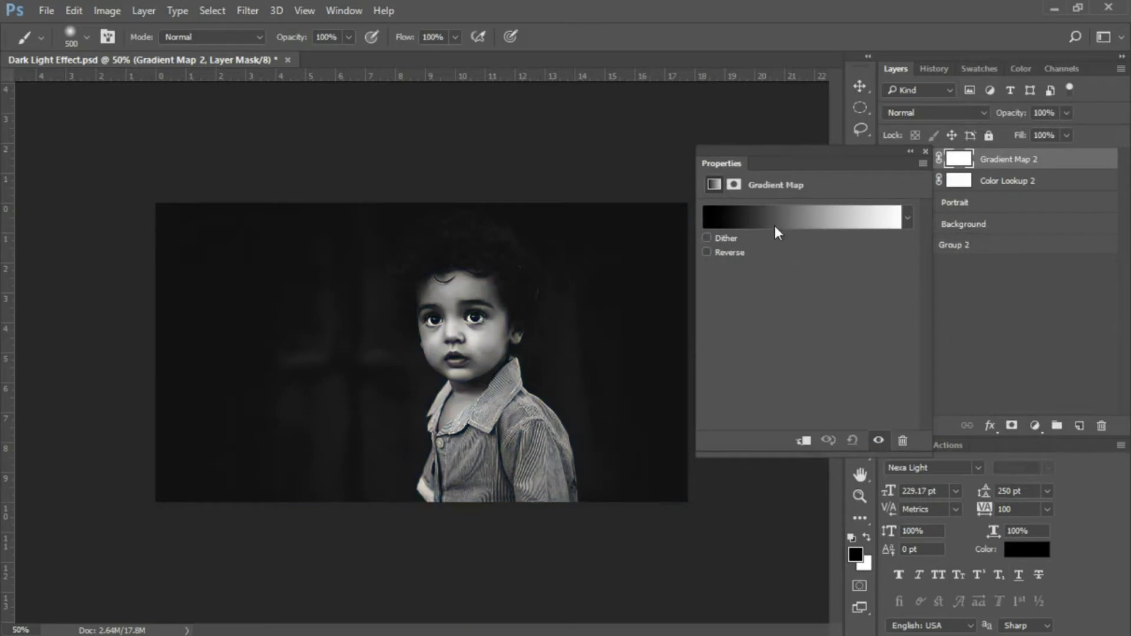
{"action": "left_click", "coordinate": [773, 220]}
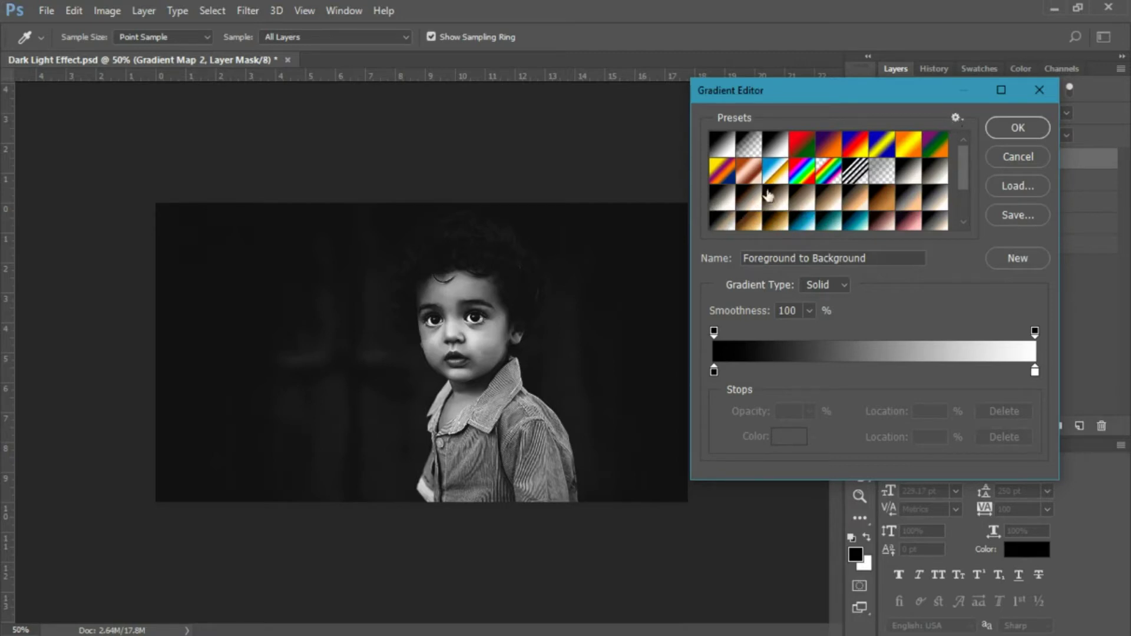
{"action": "left_click", "coordinate": [769, 200]}
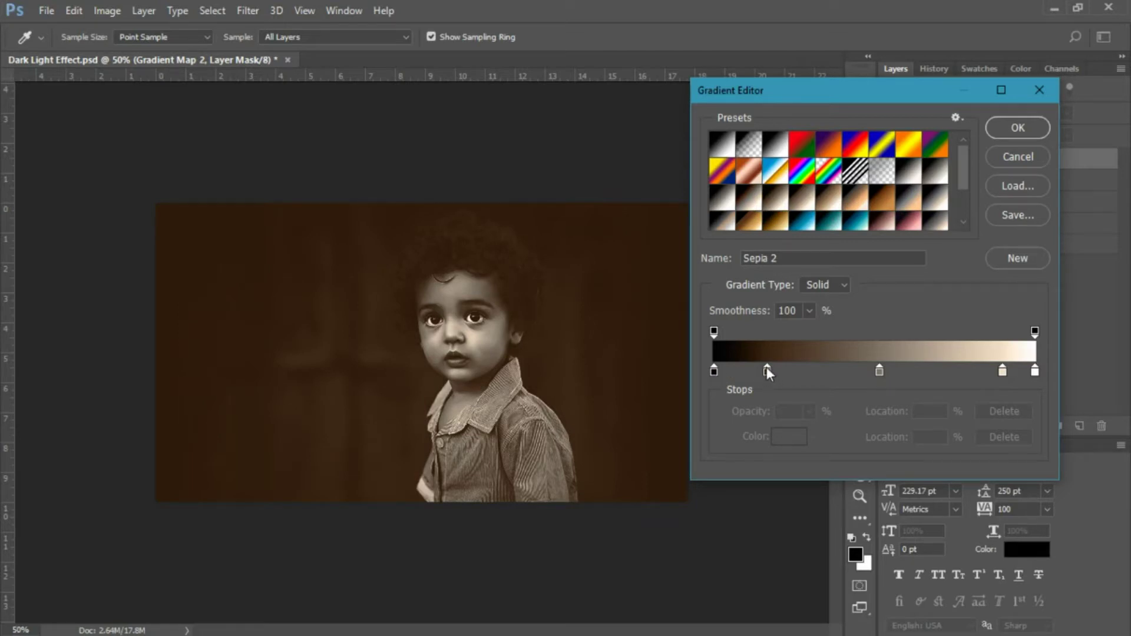
{"action": "left_click_drag", "start_coordinate": [766, 370], "coordinate": [801, 372]}
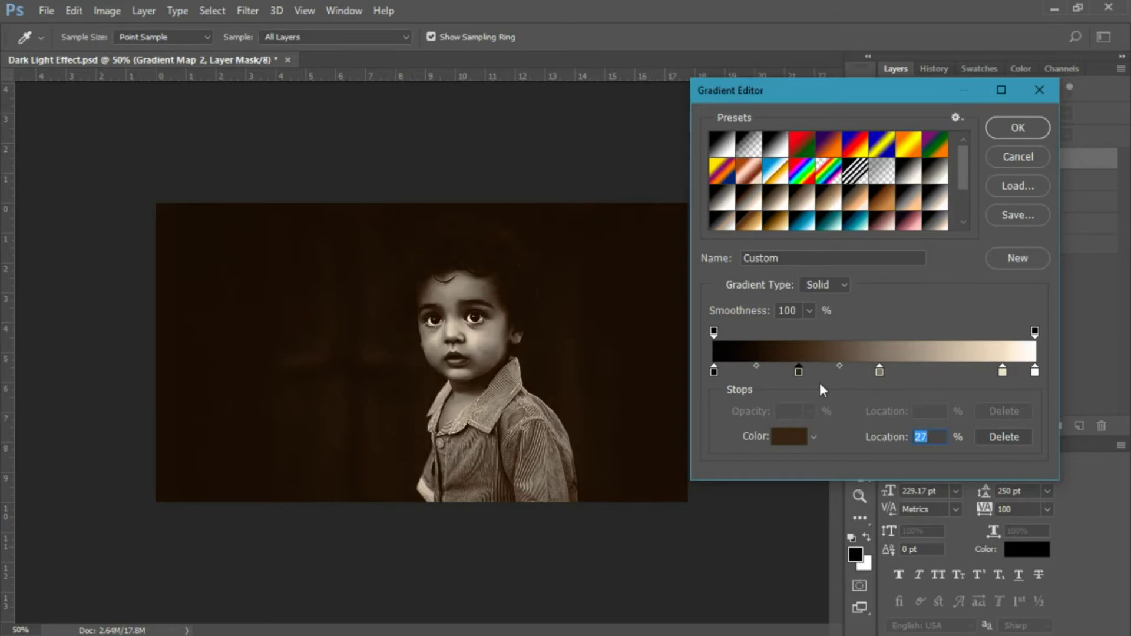
{"action": "left_click", "coordinate": [1036, 129]}
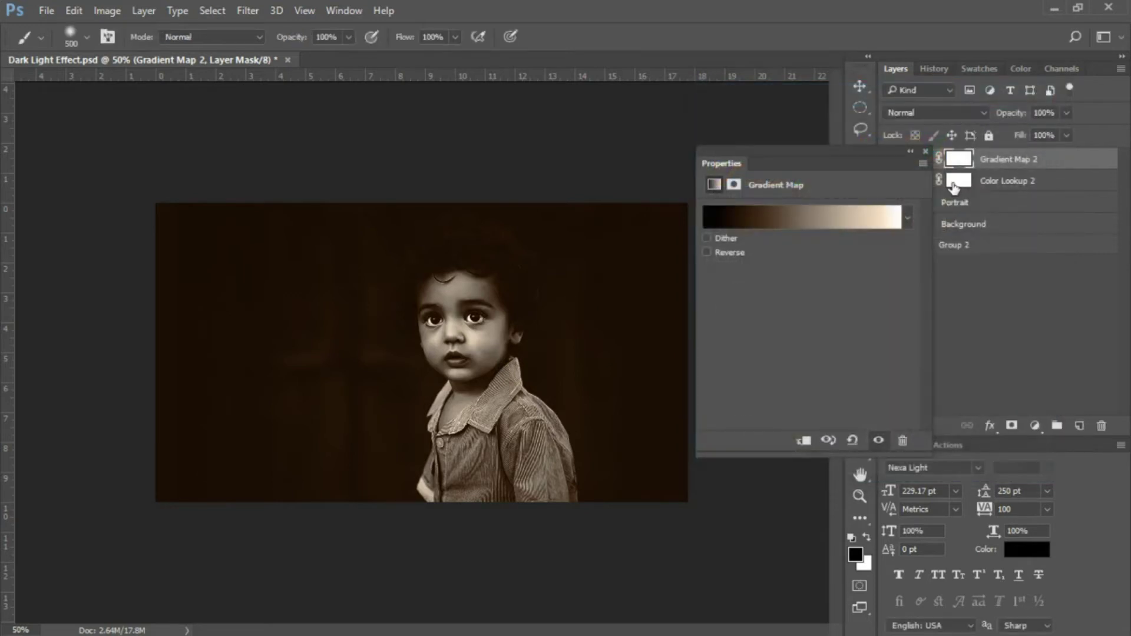
- Add a Brightness/Contrast adjustment layer with brightness -10 and contrast 40
{"action": "left_click", "coordinate": [924, 152]}
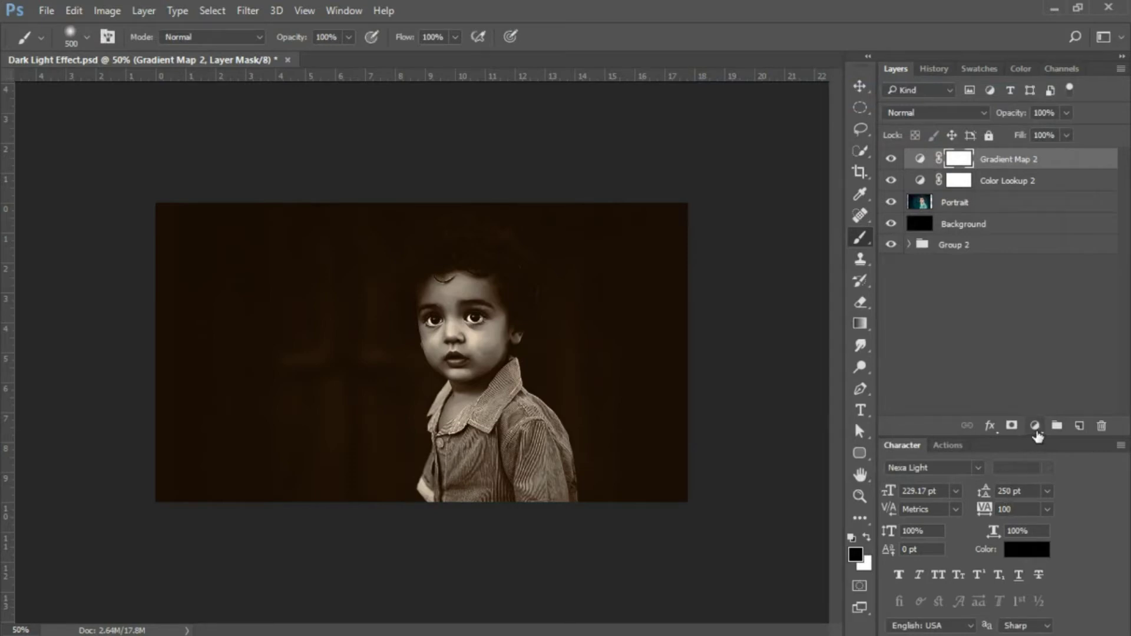
{"action": "left_click", "coordinate": [1036, 429]}
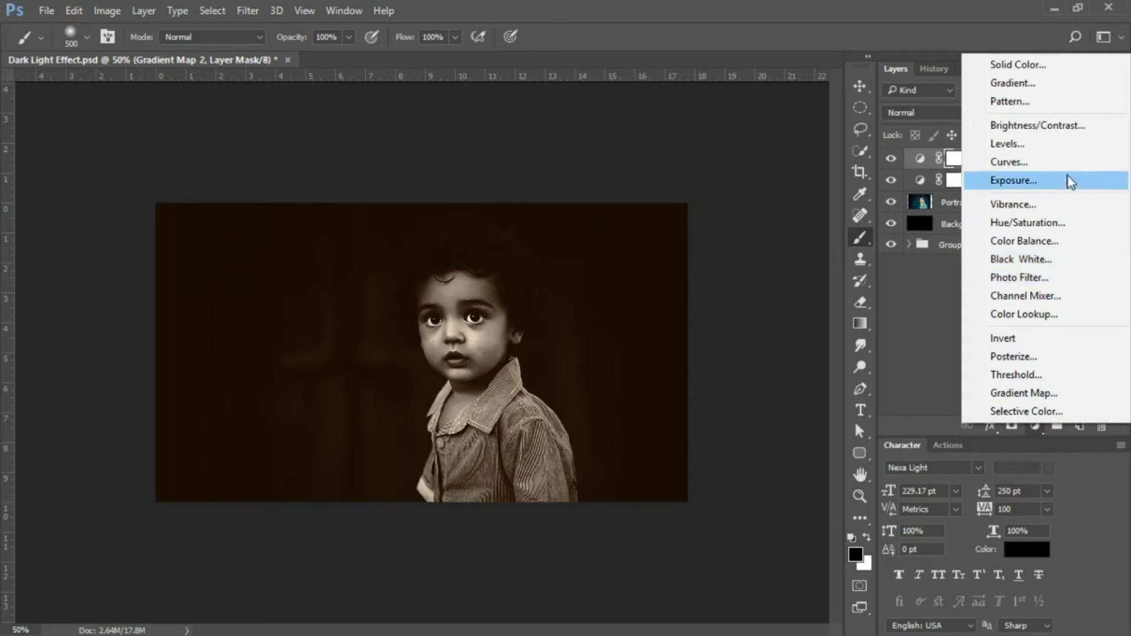
{"action": "left_click", "coordinate": [1062, 129]}
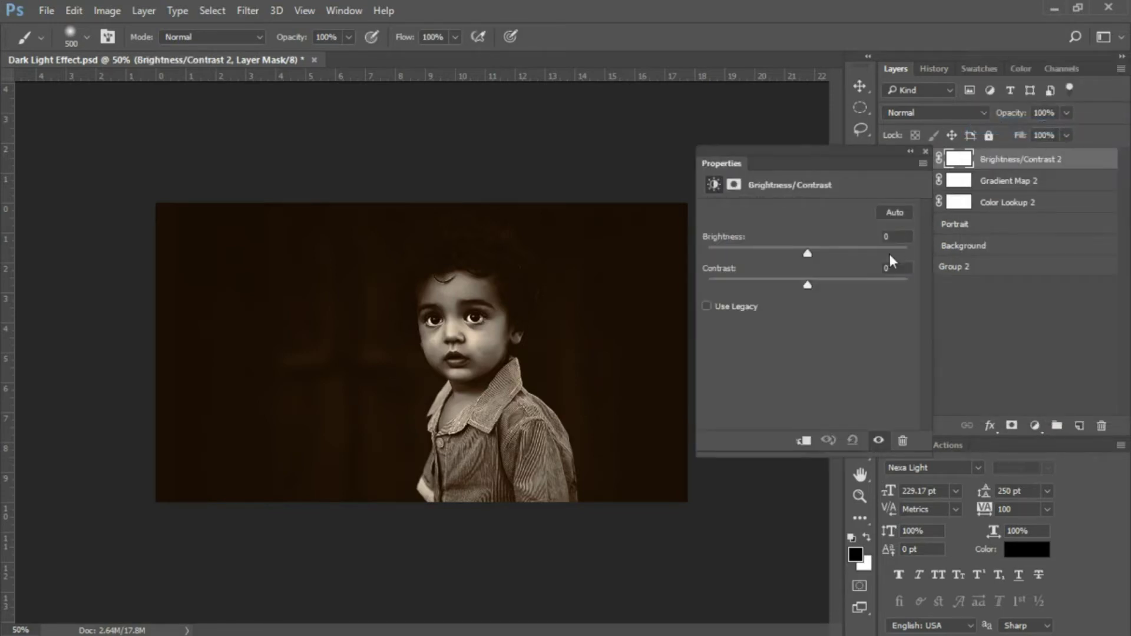
{"action": "left_click", "coordinate": [893, 237]}
{"action": "type", "text": "-10"}
{"action": "left_click", "coordinate": [907, 272]}
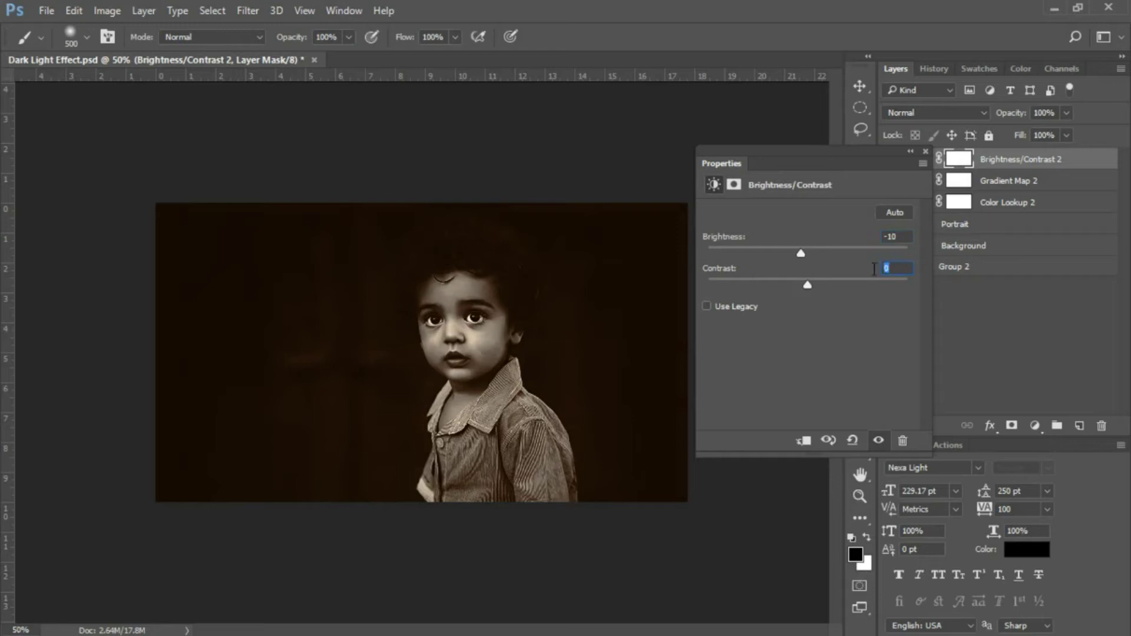
{"action": "type", "text": "40"}
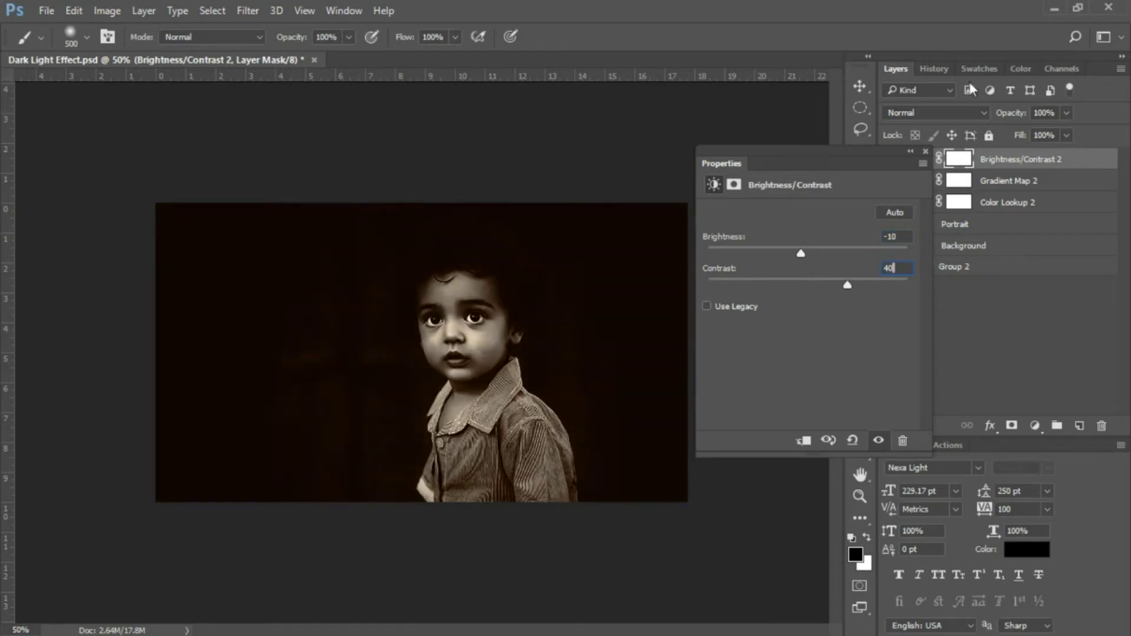
{"action": "left_click", "coordinate": [926, 152]}
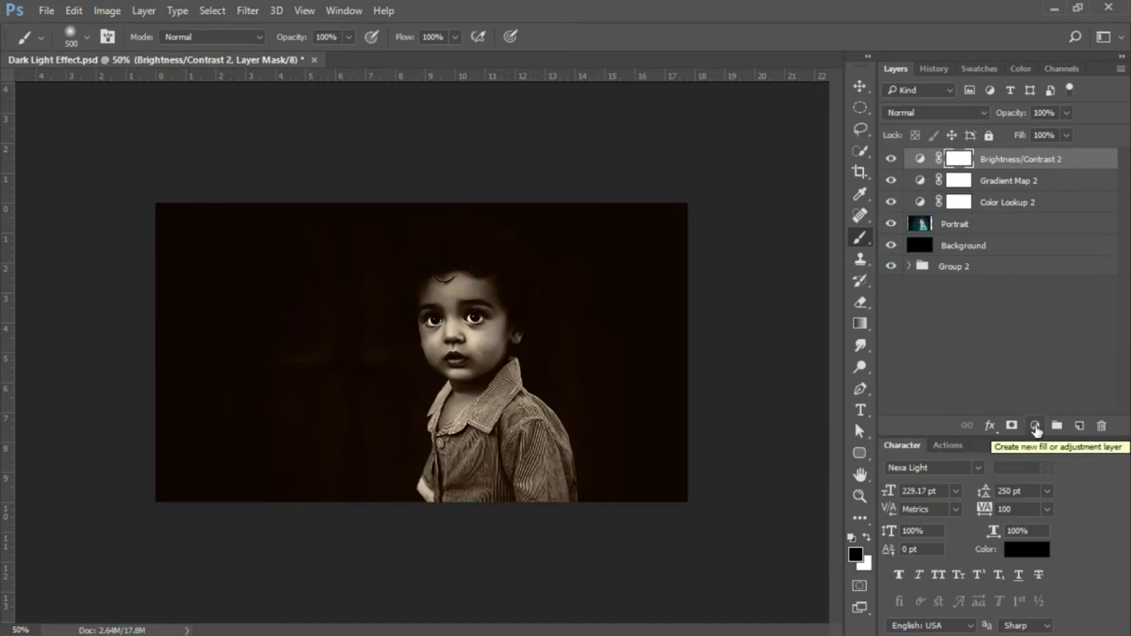
- Add a Levels adjustment layer with the midtone gamma raised to about 1.11
{"action": "left_click", "coordinate": [1035, 427]}
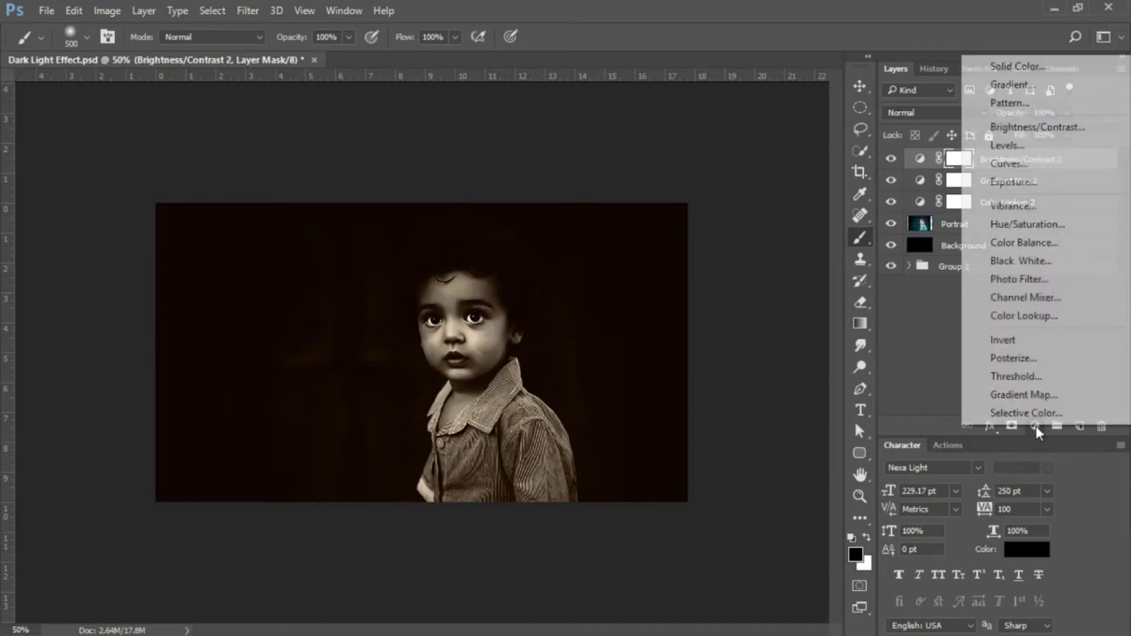
{"action": "left_click", "coordinate": [1013, 148]}
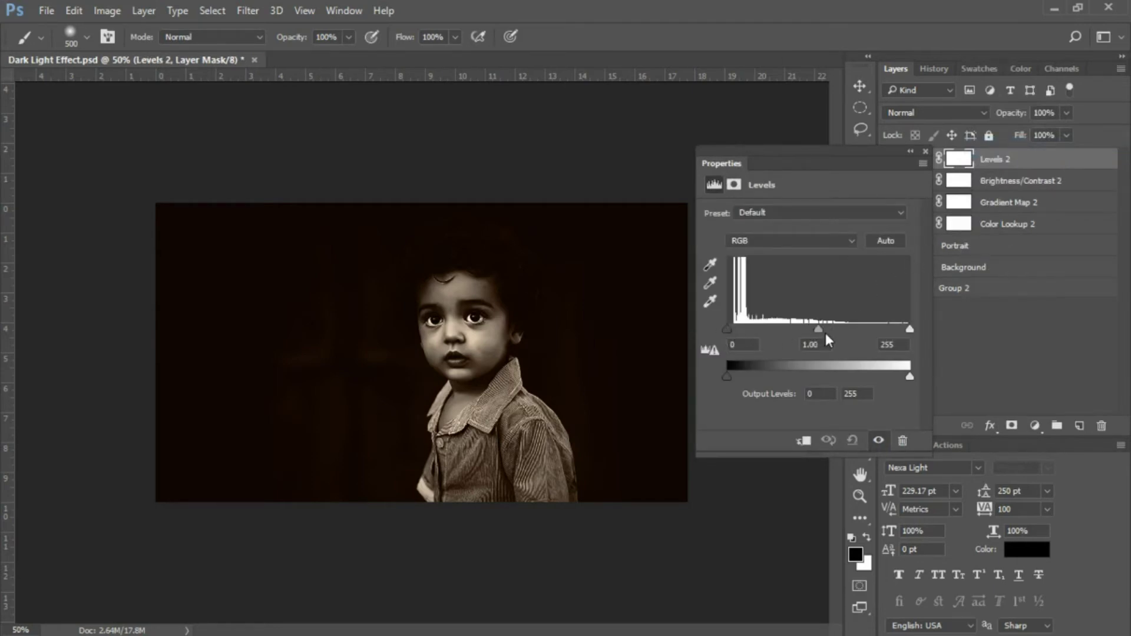
{"action": "left_click_drag", "start_coordinate": [822, 343], "coordinate": [810, 344]}
{"action": "type", "text": "20"}
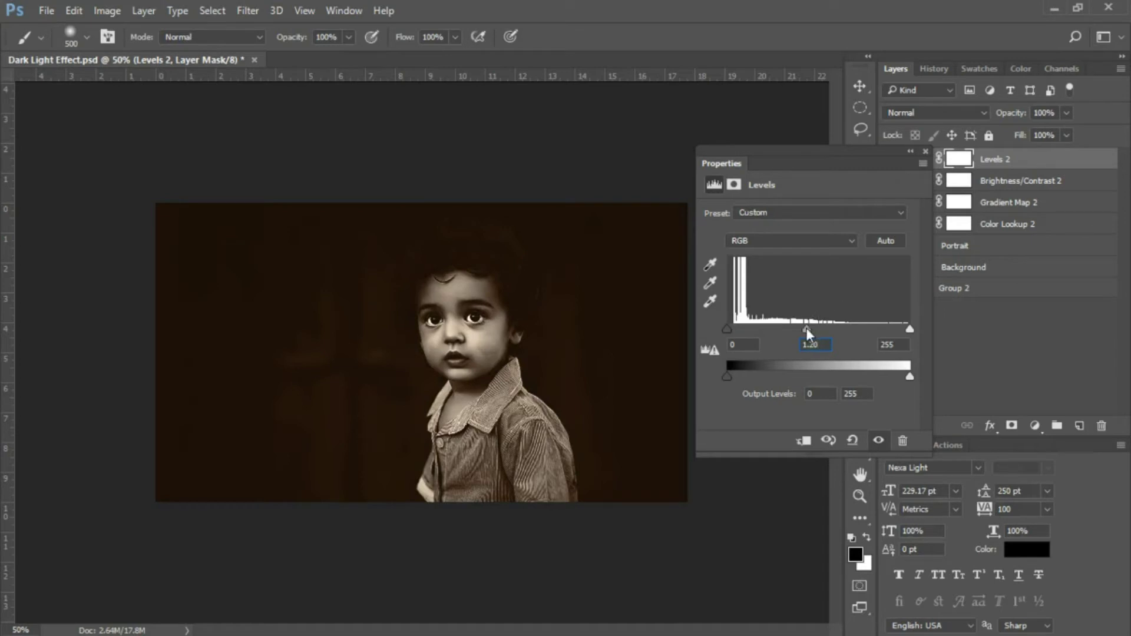
{"action": "left_click_drag", "start_coordinate": [804, 328], "coordinate": [816, 334]}
- Add a Curves layer with an S-curve: shadow point pulled down, highlight point lifted
{"action": "left_click", "coordinate": [926, 147]}
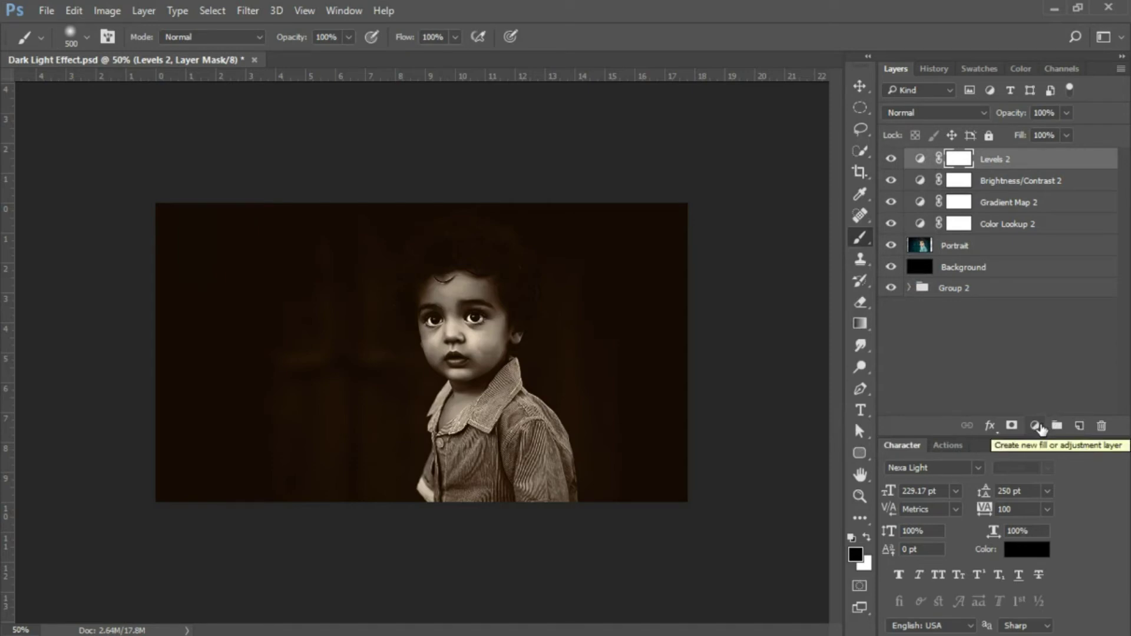
{"action": "left_click", "coordinate": [1037, 425]}
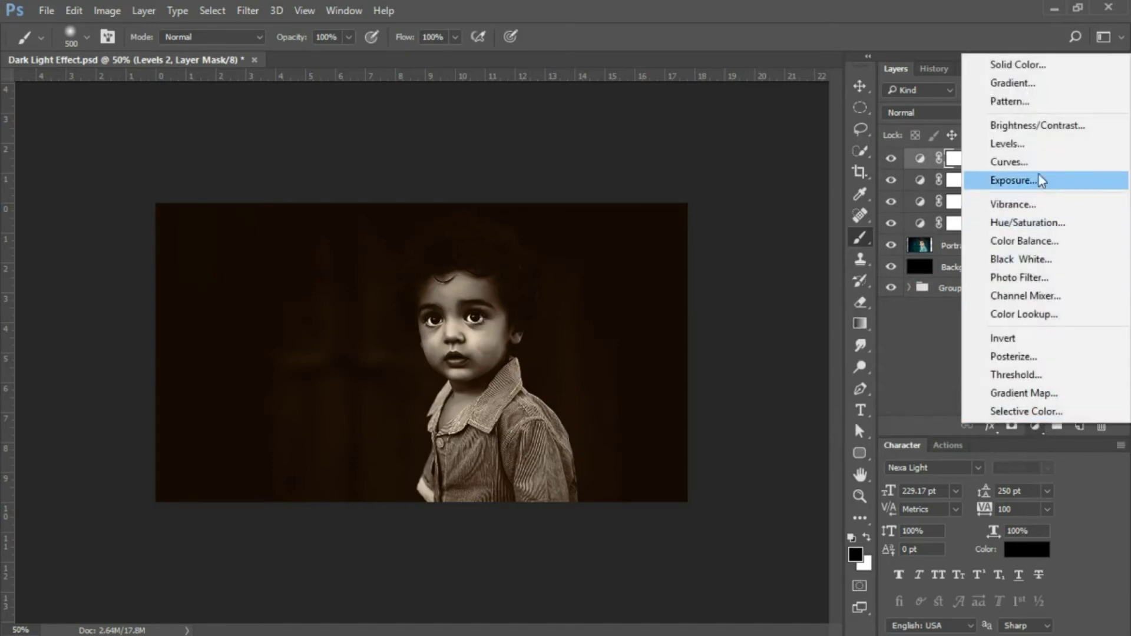
{"action": "left_click", "coordinate": [1029, 162]}
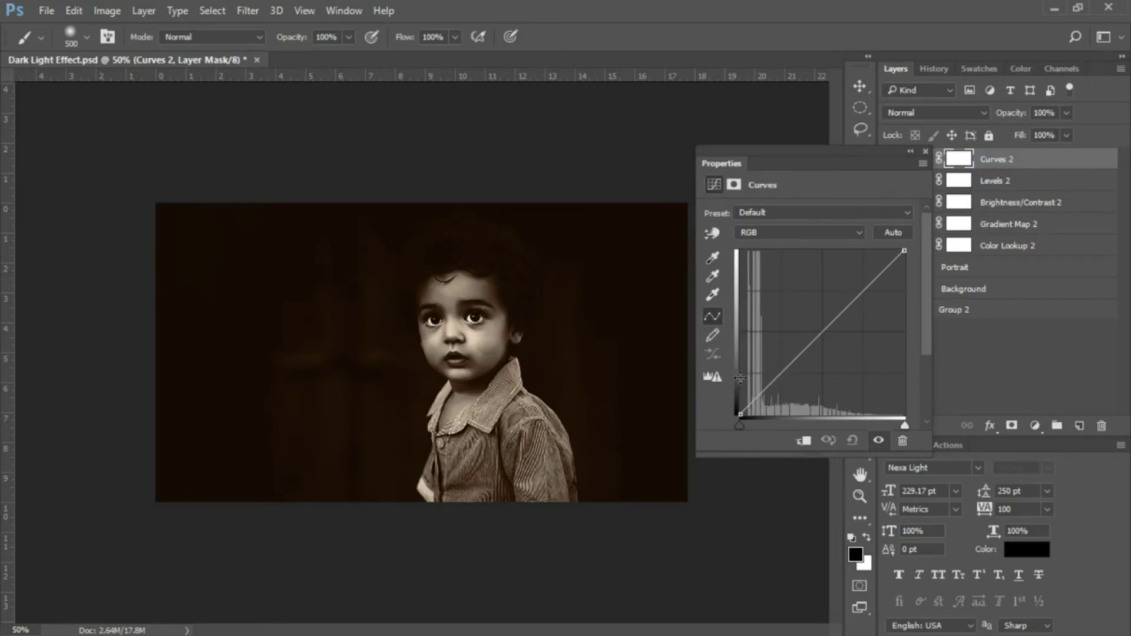
{"action": "left_click", "coordinate": [780, 375]}
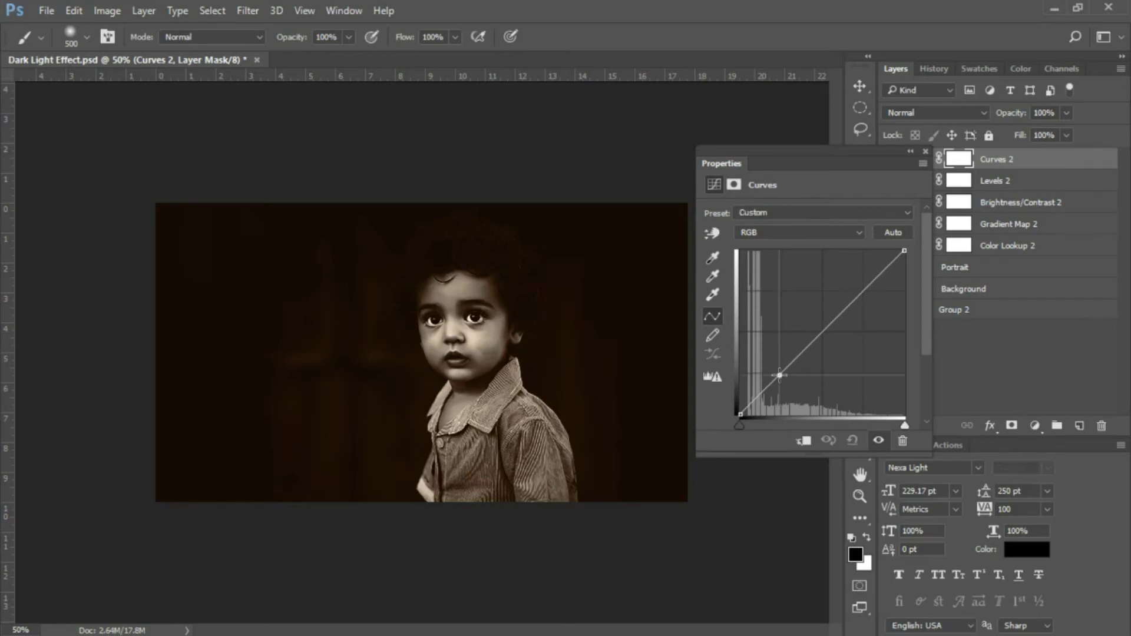
{"action": "left_click_drag", "start_coordinate": [779, 375], "coordinate": [782, 378]}
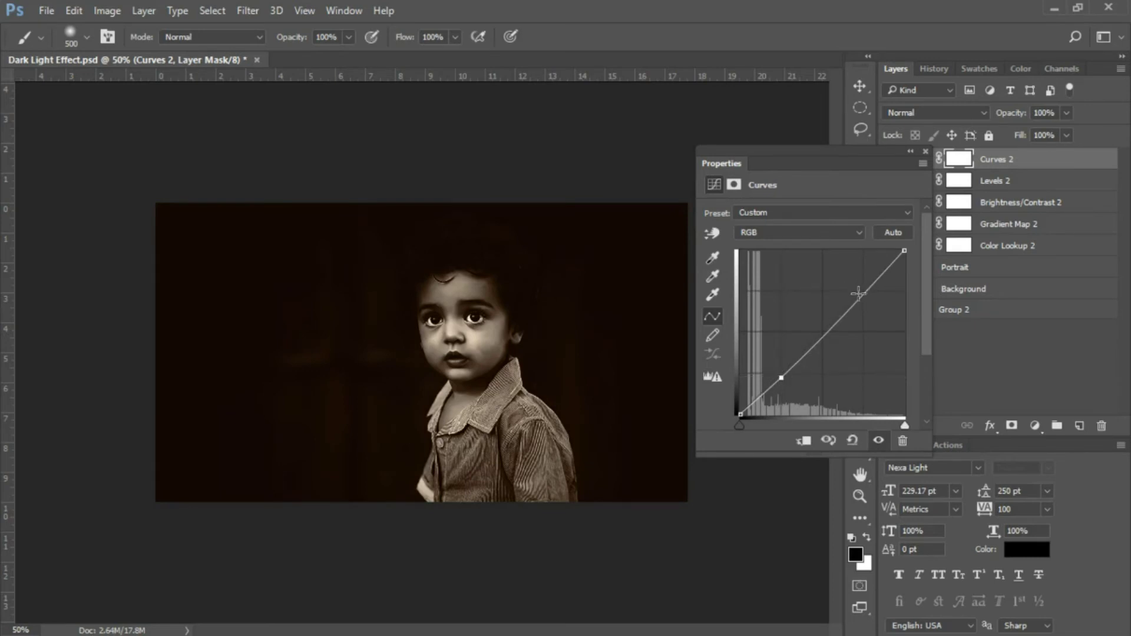
{"action": "left_click", "coordinate": [865, 295]}
{"action": "left_click_drag", "start_coordinate": [865, 294], "coordinate": [855, 289]}
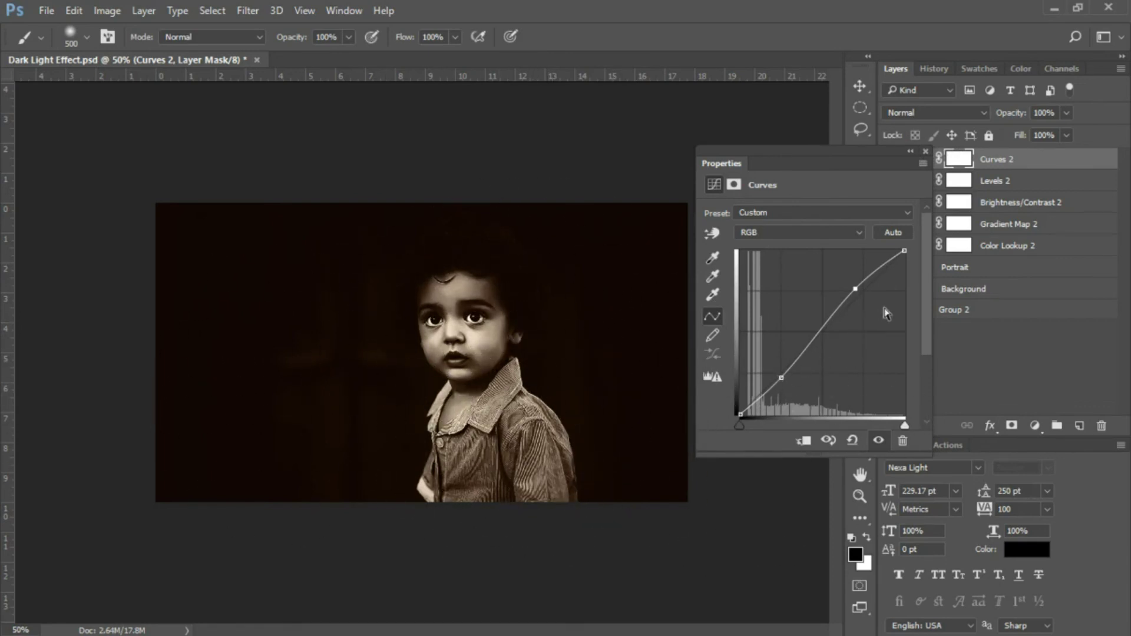
- Zoom in and paint black on the Curves 2 mask over the child's head with a 200 brush
{"action": "left_click", "coordinate": [927, 150]}
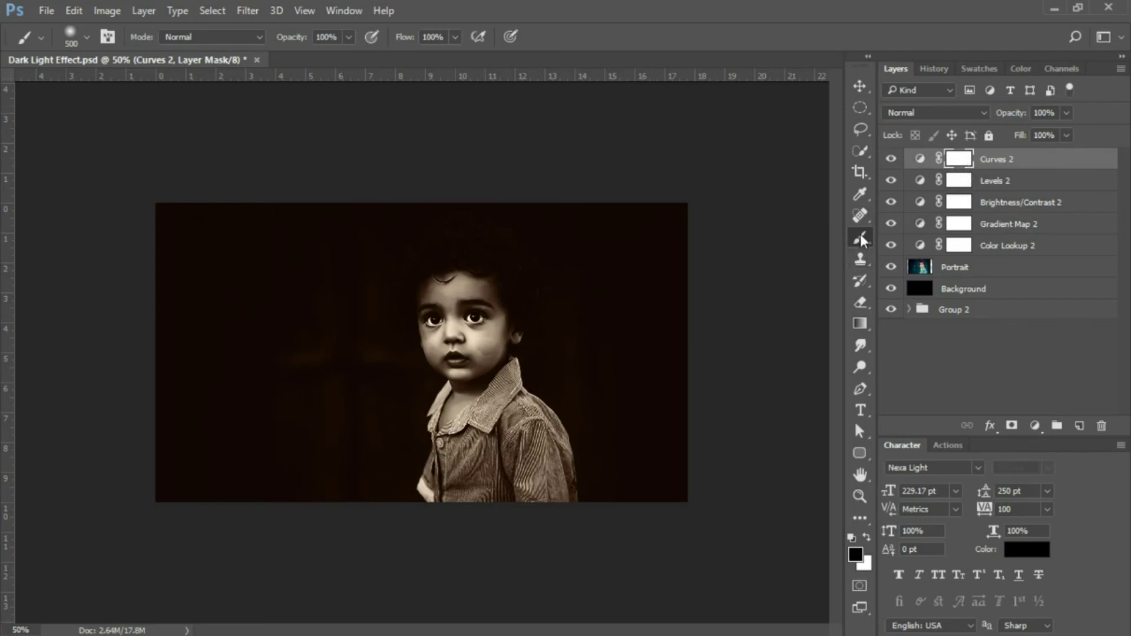
{"action": "left_click", "coordinate": [860, 498]}
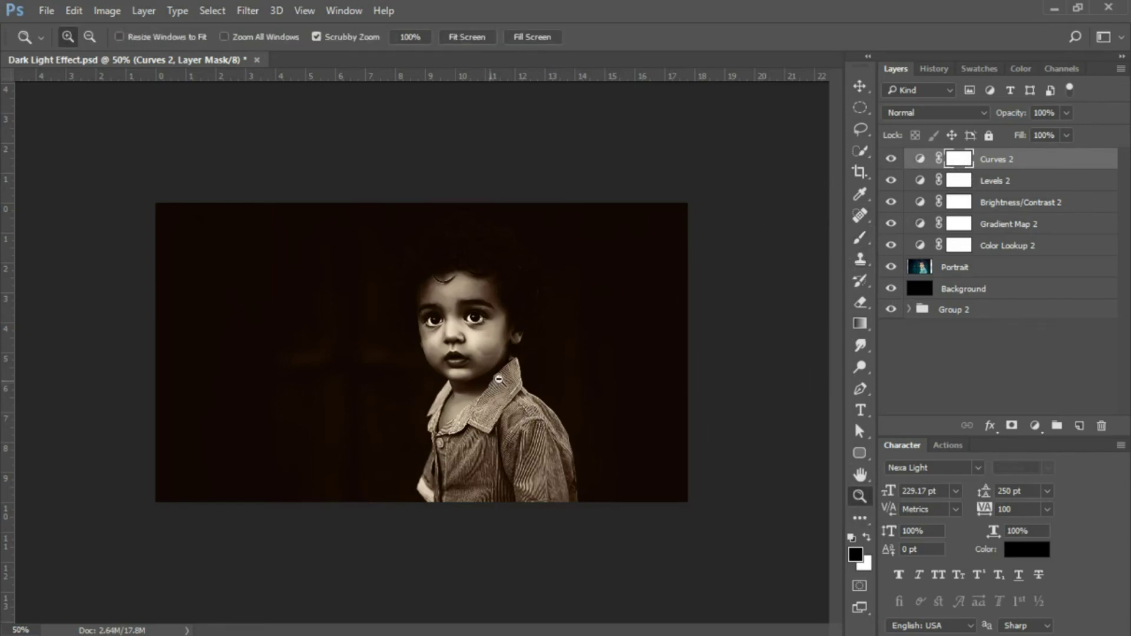
{"action": "left_click_drag", "start_coordinate": [488, 384], "coordinate": [530, 381]}
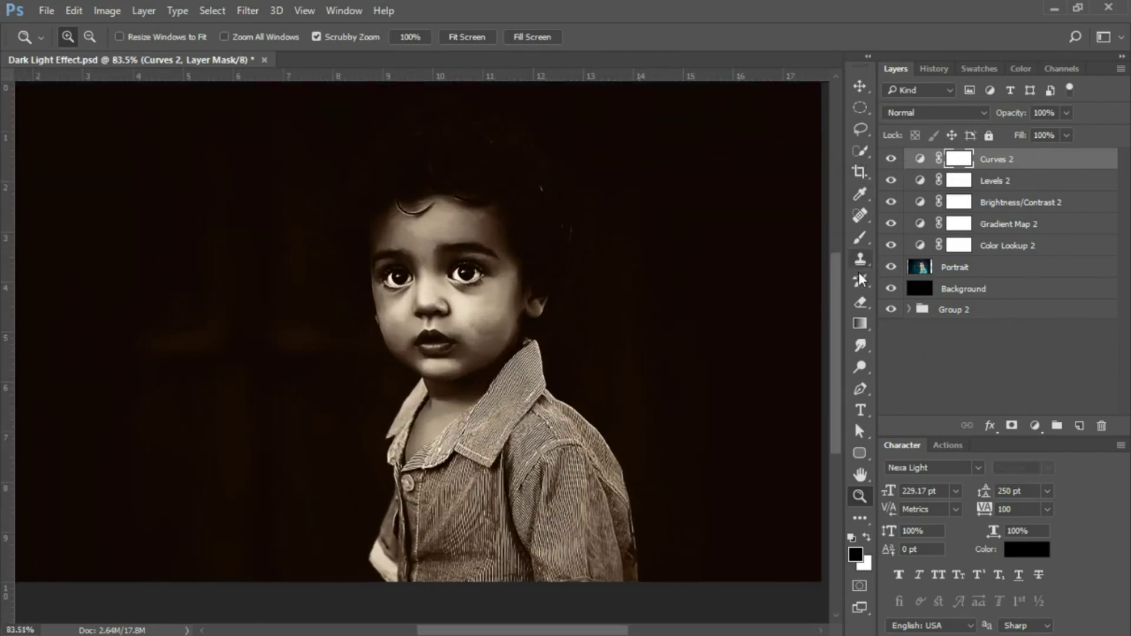
{"action": "left_click", "coordinate": [857, 236]}
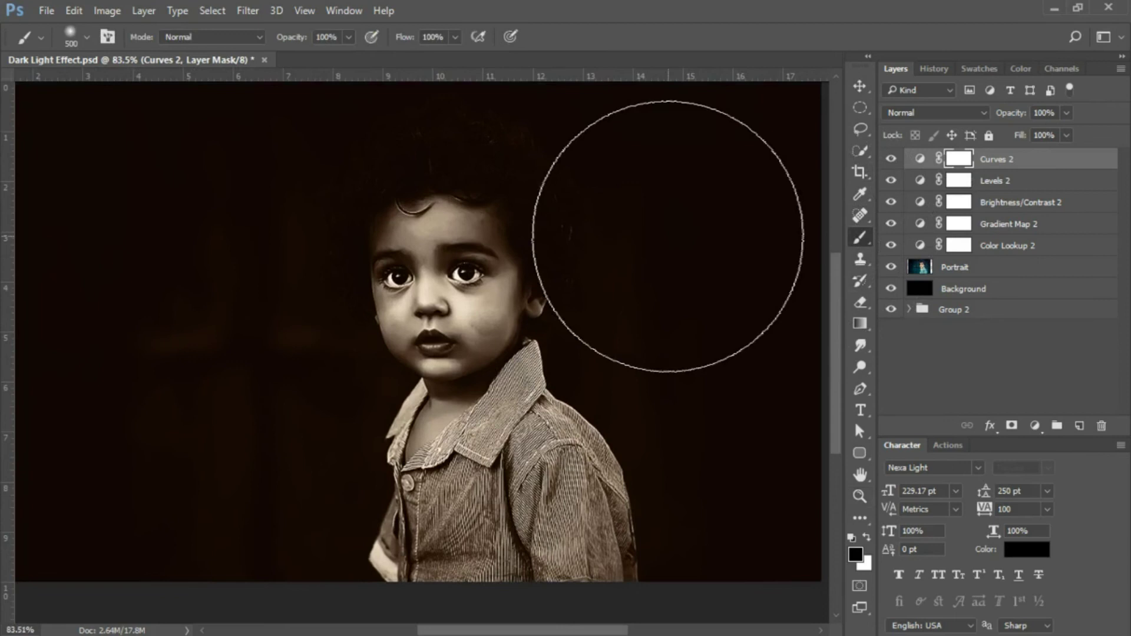
{"action": "key", "text": "bracketleft"}
{"action": "key", "text": "bracketleft"}
{"action": "key", "text": "bracketleft"}
{"action": "key", "text": "bracketleft"}
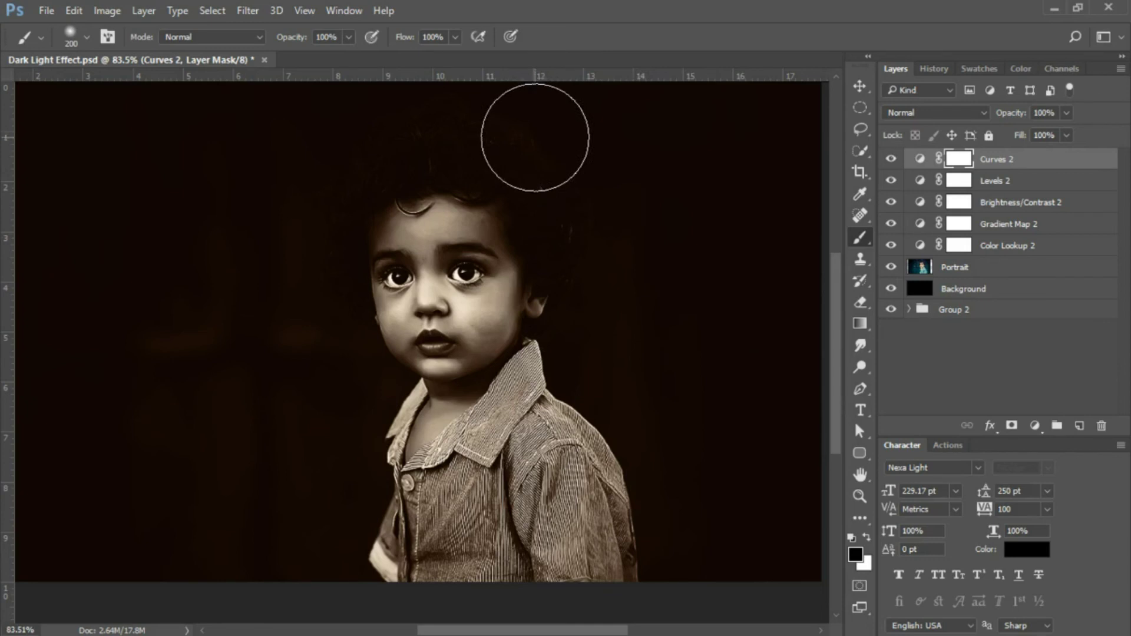
{"action": "mouse_move", "coordinate": [571, 159]}
{"action": "left_mouse_down"}
{"action": "mouse_move", "coordinate": [577, 247]}
{"action": "mouse_move", "coordinate": [538, 174]}
{"action": "mouse_move", "coordinate": [523, 162]}
{"action": "mouse_move", "coordinate": [548, 202]}
{"action": "mouse_move", "coordinate": [550, 245]}
{"action": "mouse_move", "coordinate": [501, 150]}
{"action": "mouse_move", "coordinate": [463, 141]}
{"action": "mouse_move", "coordinate": [470, 157]}
{"action": "mouse_move", "coordinate": [377, 180]}
{"action": "mouse_move", "coordinate": [443, 159]}
{"action": "mouse_move", "coordinate": [366, 202]}
{"action": "mouse_move", "coordinate": [456, 162]}
{"action": "mouse_move", "coordinate": [519, 183]}
{"action": "mouse_move", "coordinate": [561, 276]}
{"action": "mouse_move", "coordinate": [551, 392]}
{"action": "mouse_move", "coordinate": [518, 344]}
{"action": "mouse_move", "coordinate": [549, 447]}
{"action": "mouse_move", "coordinate": [606, 527]}
{"action": "mouse_move", "coordinate": [572, 464]}
{"action": "mouse_move", "coordinate": [609, 550]}
{"action": "left_mouse_up"}
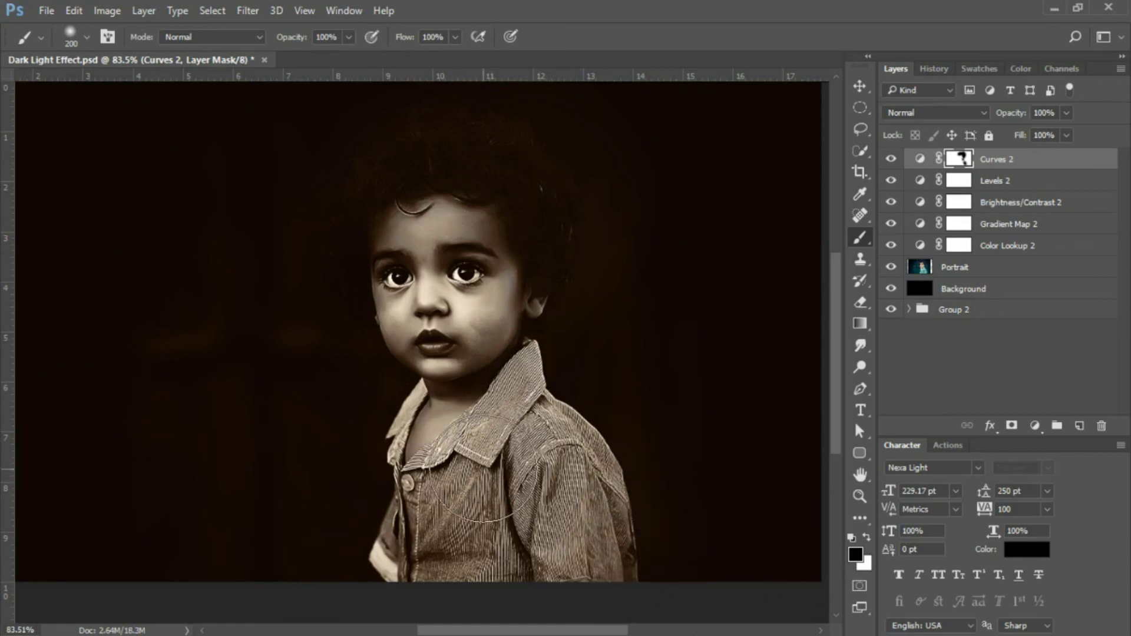
- Zoom out to 66.7% with Ctrl+- to view the whole portrait
{"action": "key", "text": "ctrl+minus"}
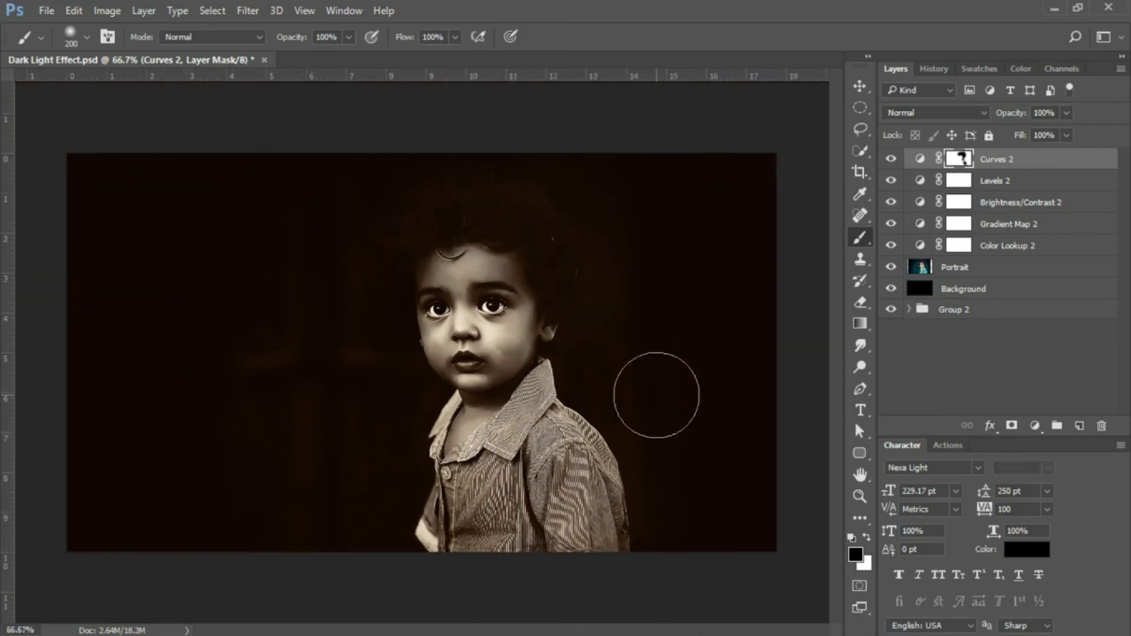